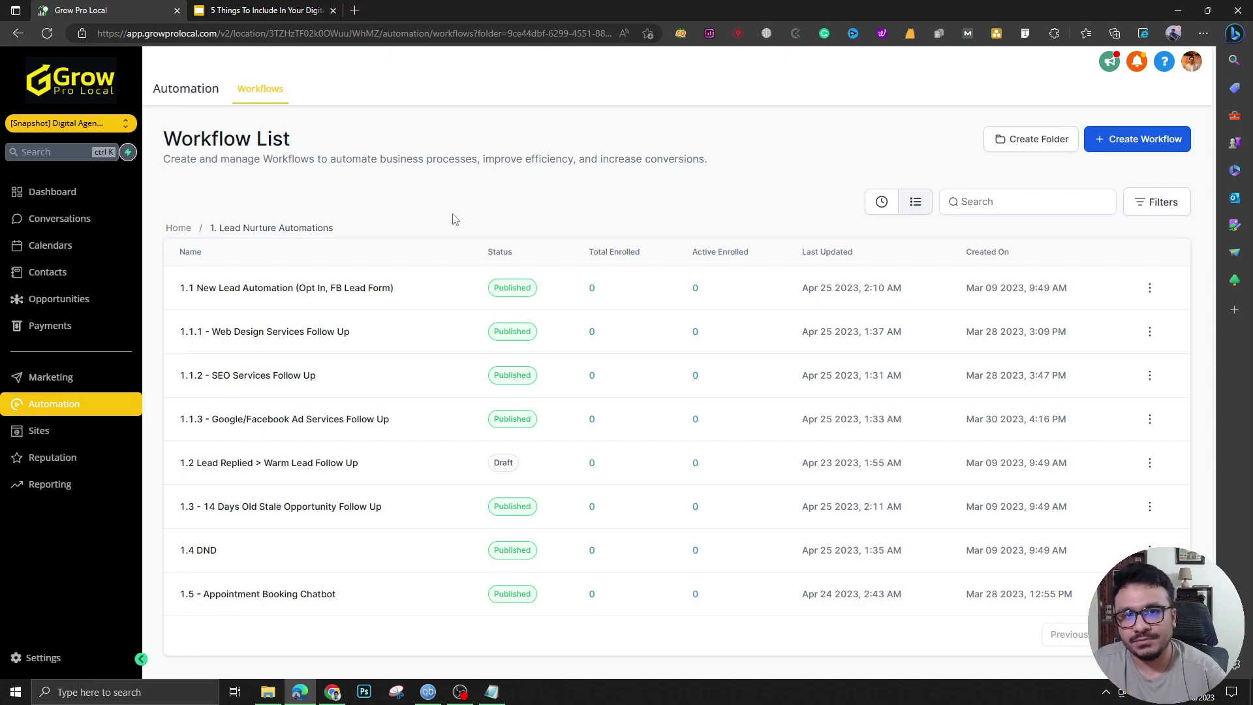
Open the 1.3 - 14 Days Old Stale Opportunity Follow Up workflow and review its 14-days-after-New-Lead trigger filters.
{"action": "left_click", "coordinate": [216, 513]}
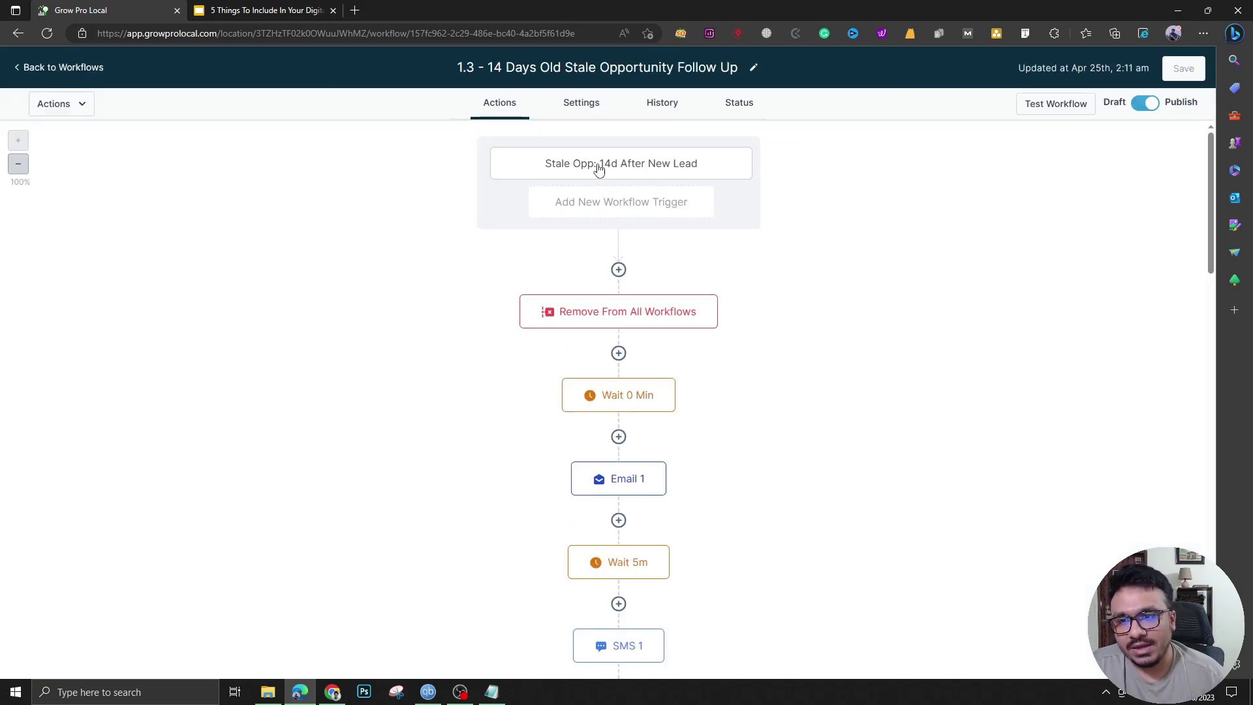
{"action": "left_click", "coordinate": [596, 165]}
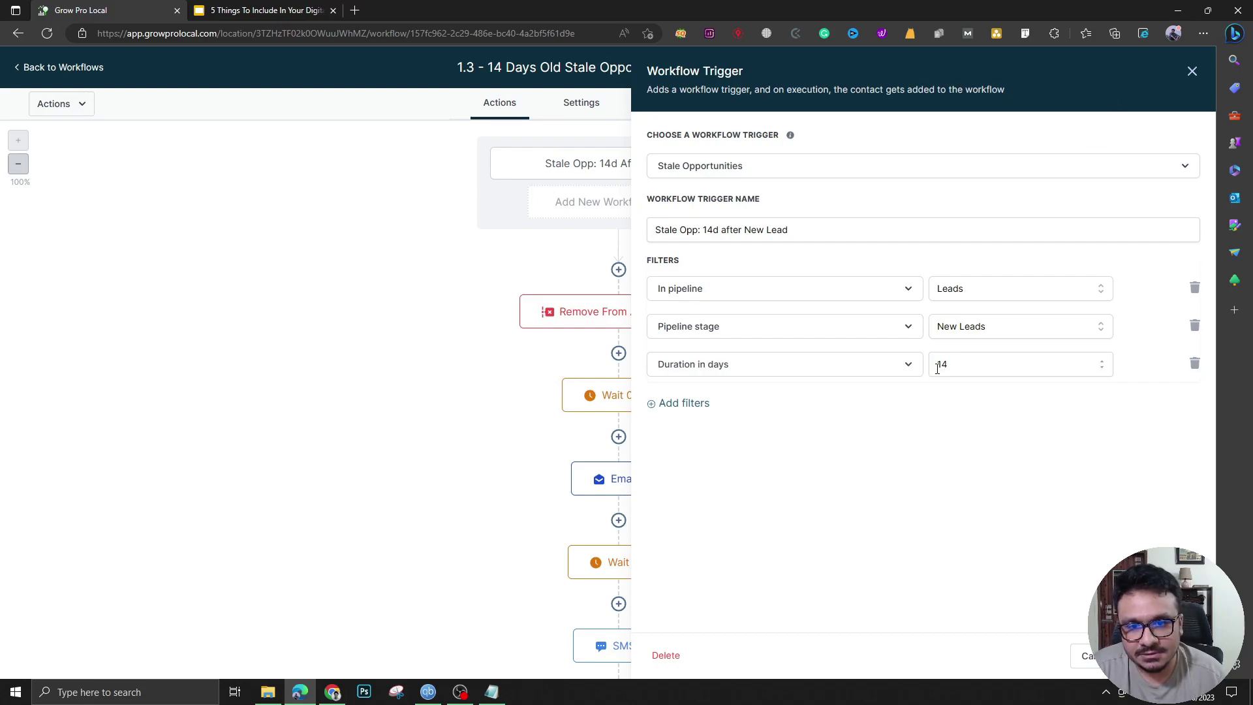
{"action": "left_click", "coordinate": [1191, 71]}
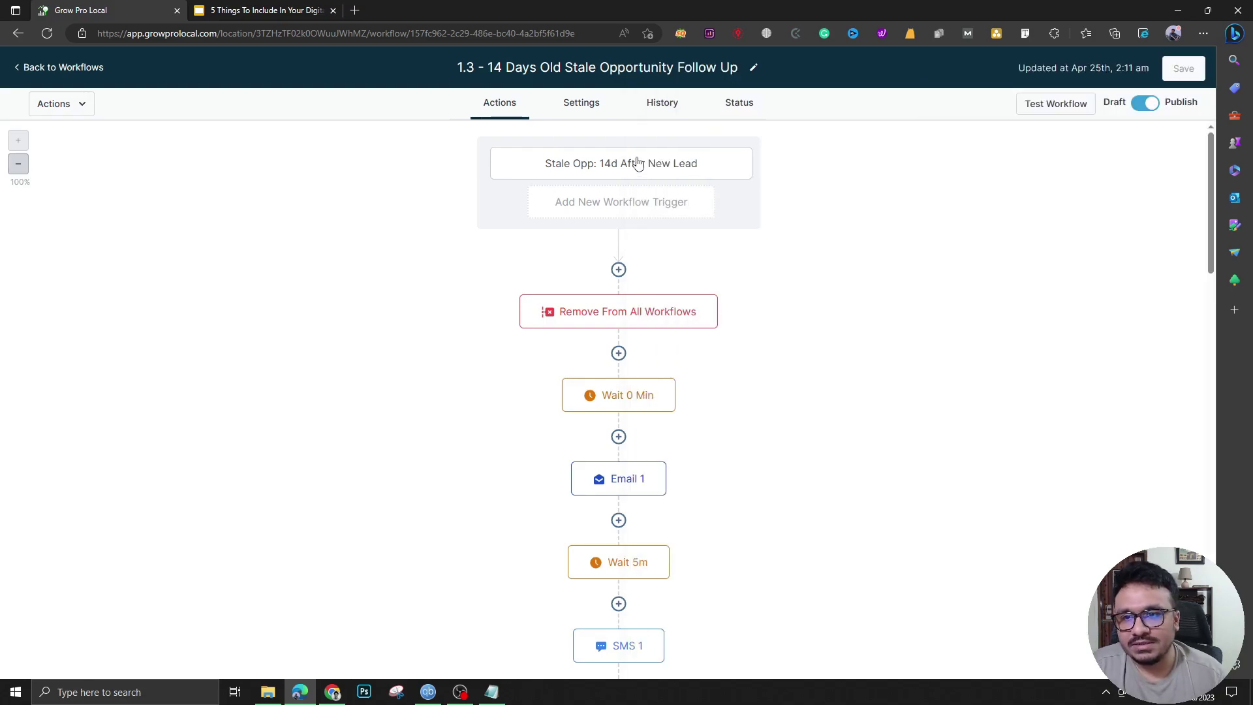
Scroll through the stale opportunity workflow's follow-up steps on the canvas.
{"action": "scroll", "coordinate": [640, 294], "scroll_direction": "down", "scroll_amount": 2}
{"action": "scroll", "coordinate": [631, 401], "scroll_direction": "down", "scroll_amount": 10}
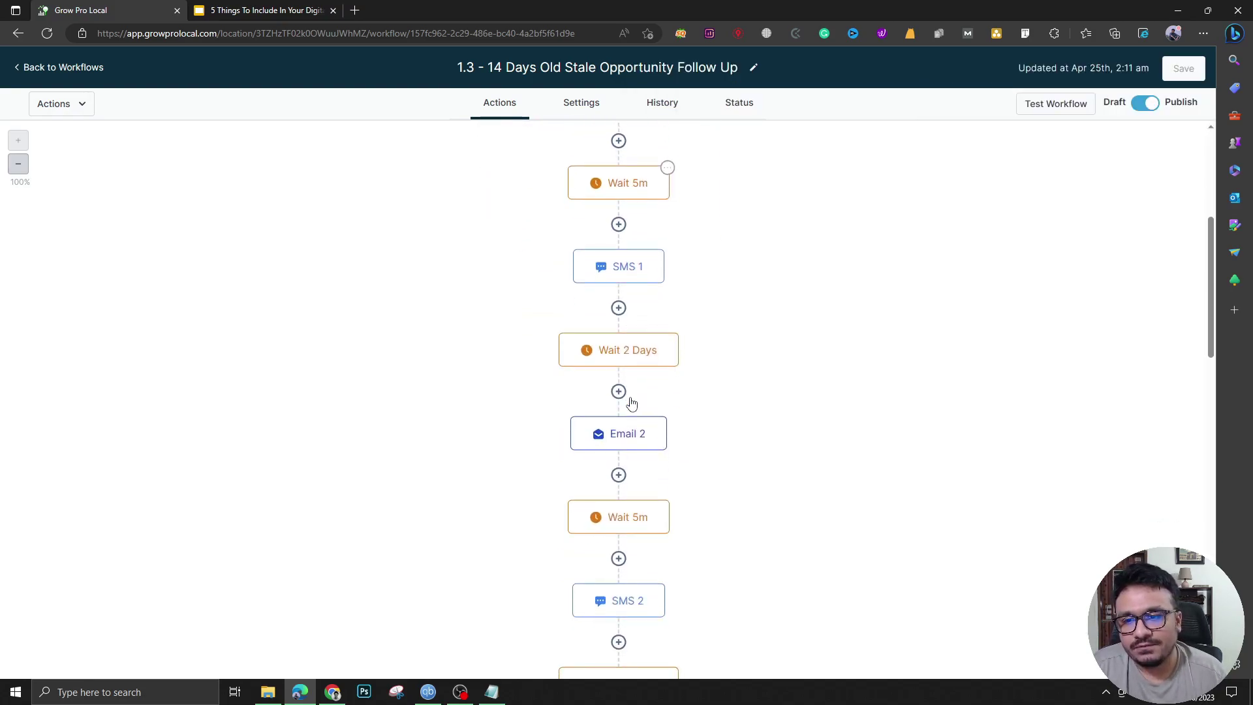
{"action": "scroll", "coordinate": [630, 400], "scroll_direction": "down", "scroll_amount": 15}
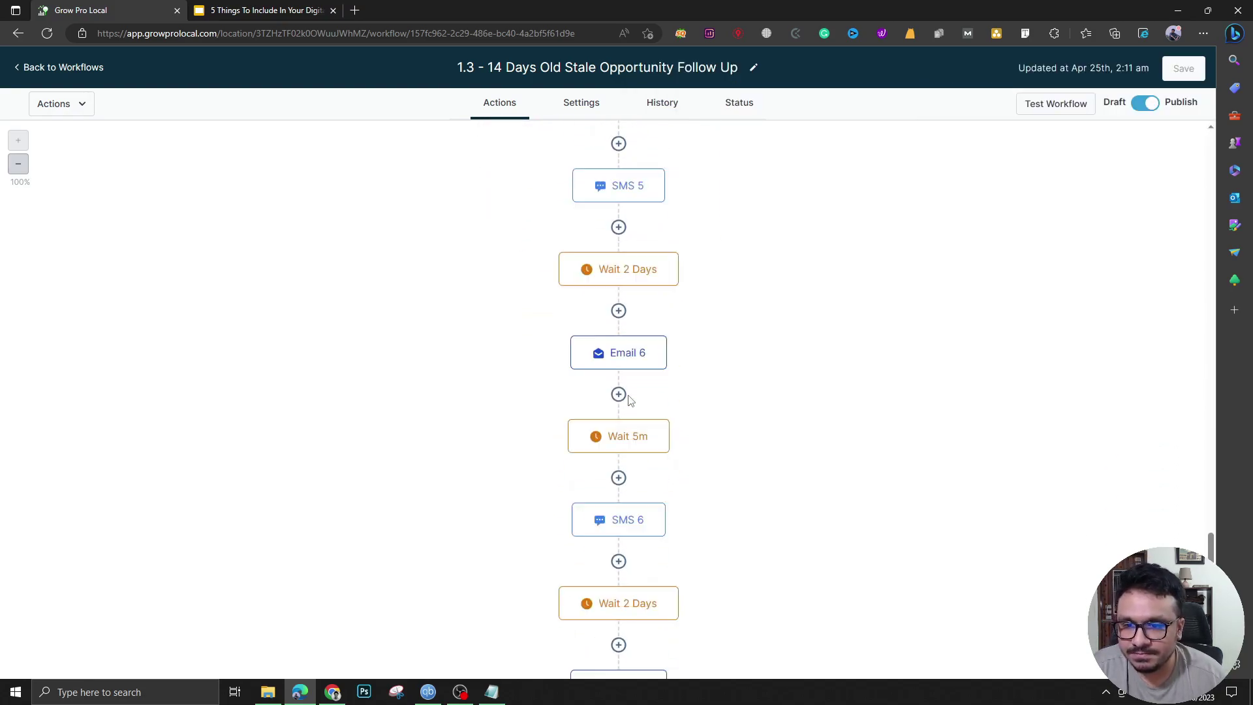
{"action": "scroll", "coordinate": [636, 373], "scroll_direction": "up", "scroll_amount": 20}
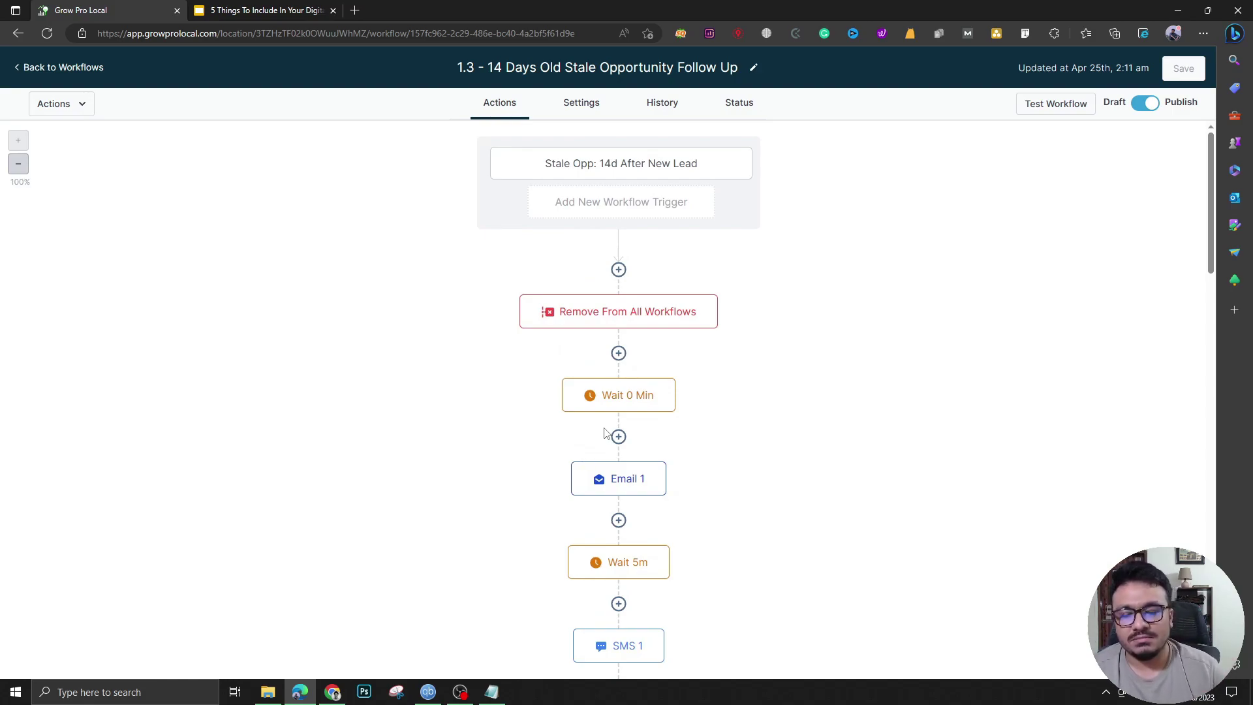
{"action": "scroll", "coordinate": [751, 402], "scroll_direction": "down", "scroll_amount": 5}
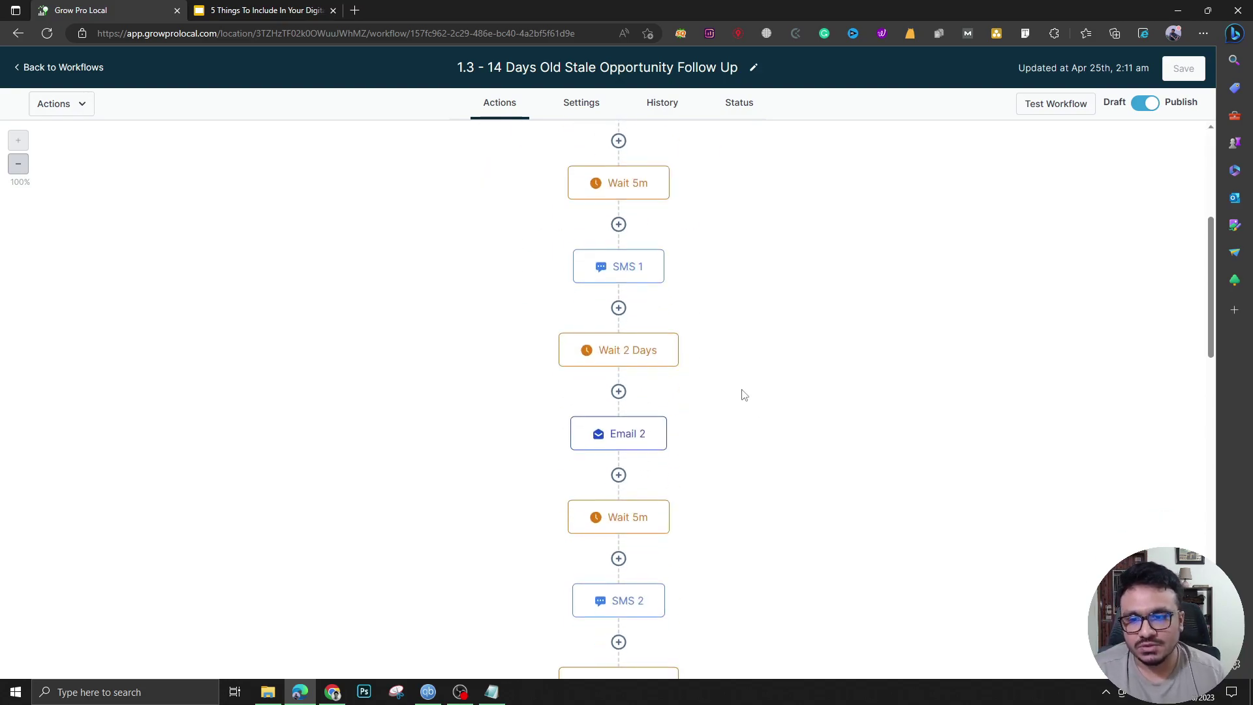
{"action": "scroll", "coordinate": [680, 297], "scroll_direction": "down", "scroll_amount": 3}
{"action": "scroll", "coordinate": [658, 252], "scroll_direction": "up", "scroll_amount": 4}
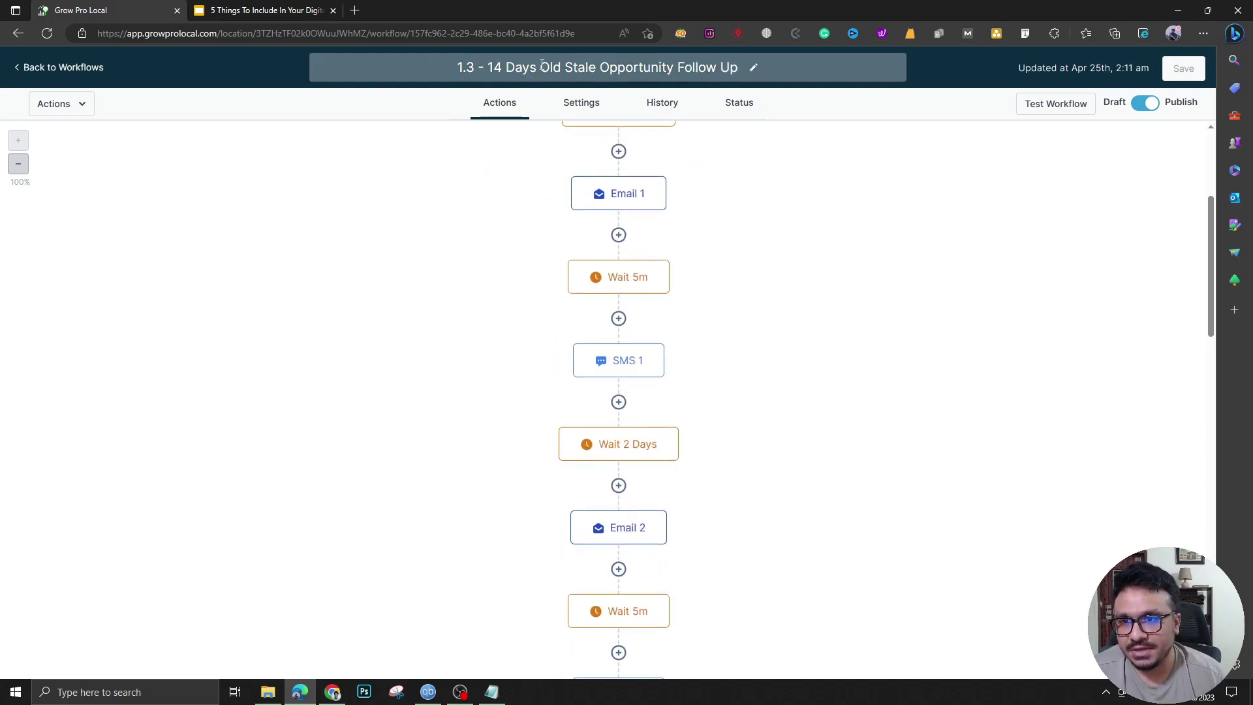
Glance at the agency snapshot slides, then return to the Lead Nurture Automations workflow list.
{"action": "left_click", "coordinate": [265, 9]}
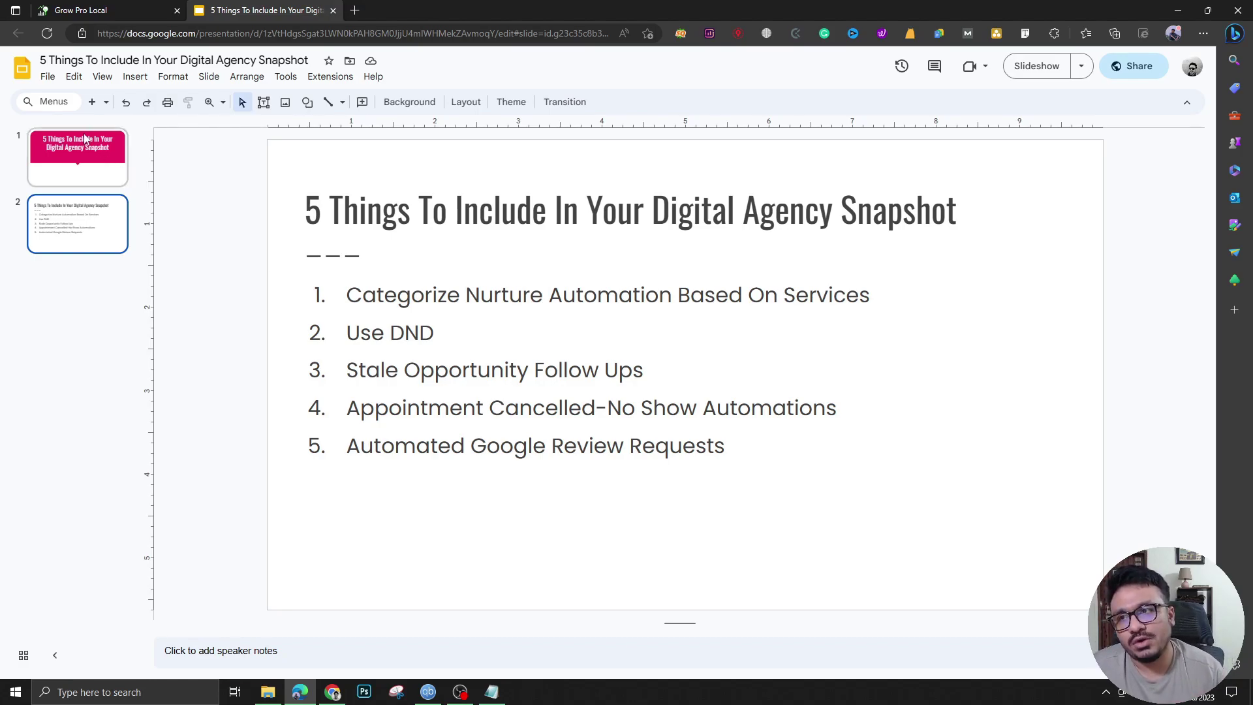
{"action": "left_click", "coordinate": [73, 9]}
{"action": "left_click", "coordinate": [65, 67]}
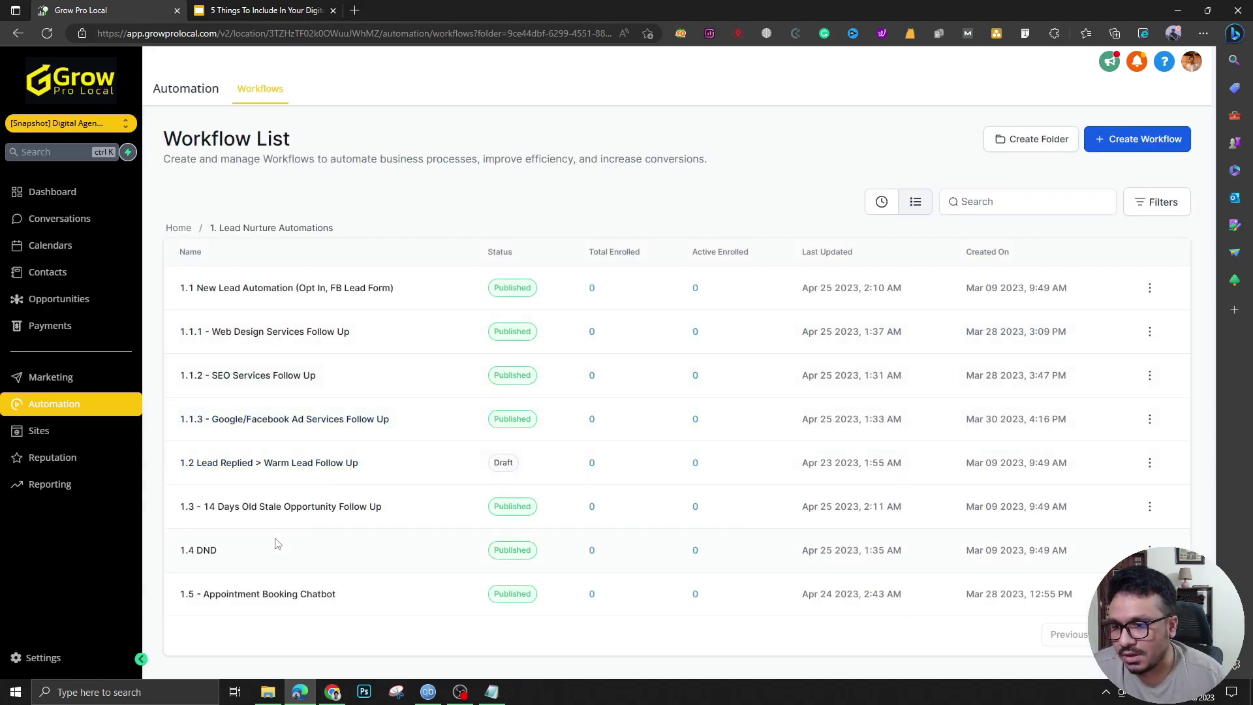
Go from Home into 2. Appointment Booking Workflows and open 2.2. Initial Consultation Call Cancelled/No-Show.
{"action": "left_click", "coordinate": [178, 228]}
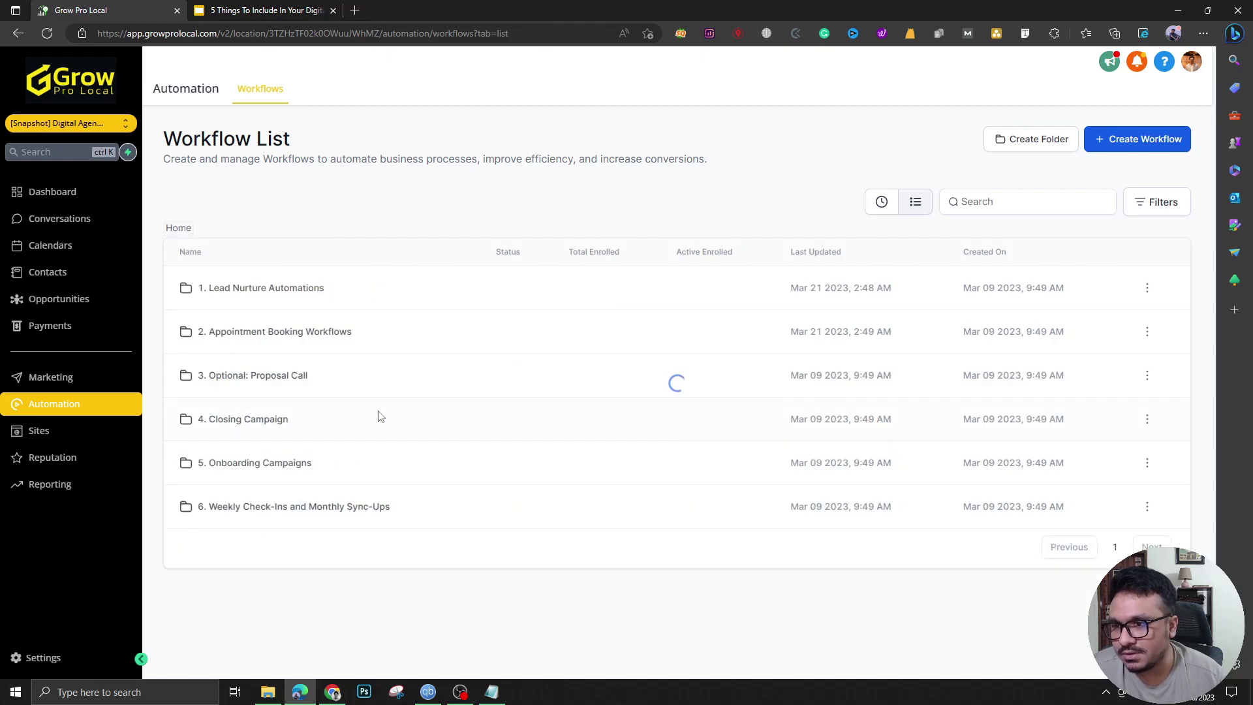
{"action": "left_click", "coordinate": [266, 332]}
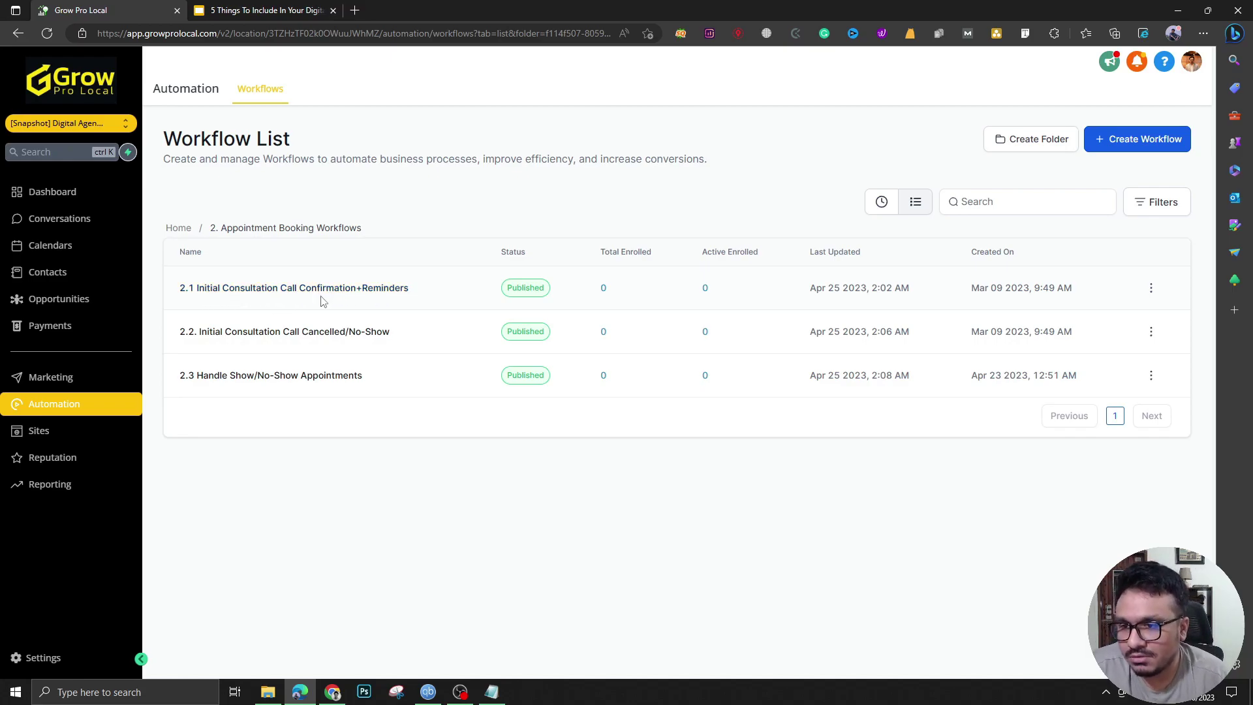
{"action": "left_click", "coordinate": [243, 334]}
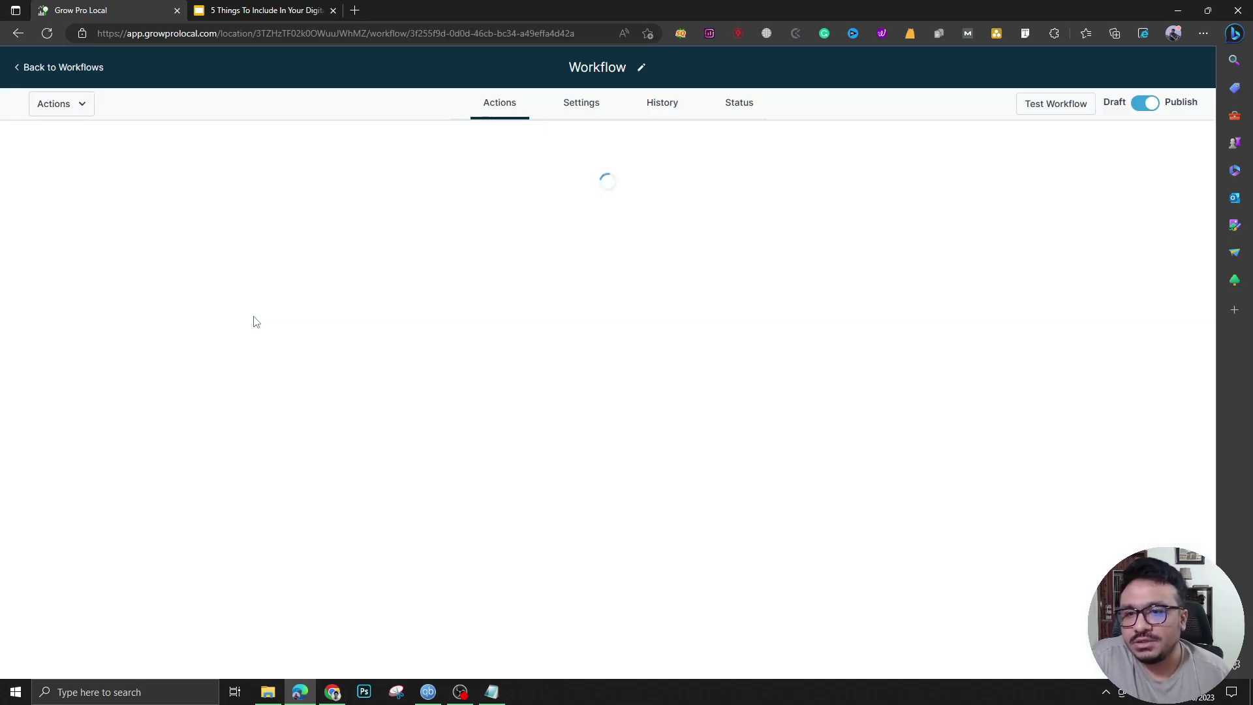
{"action": "scroll", "coordinate": [601, 386], "scroll_direction": "down", "scroll_amount": 3}
{"action": "scroll", "coordinate": [601, 389], "scroll_direction": "up", "scroll_amount": 4}
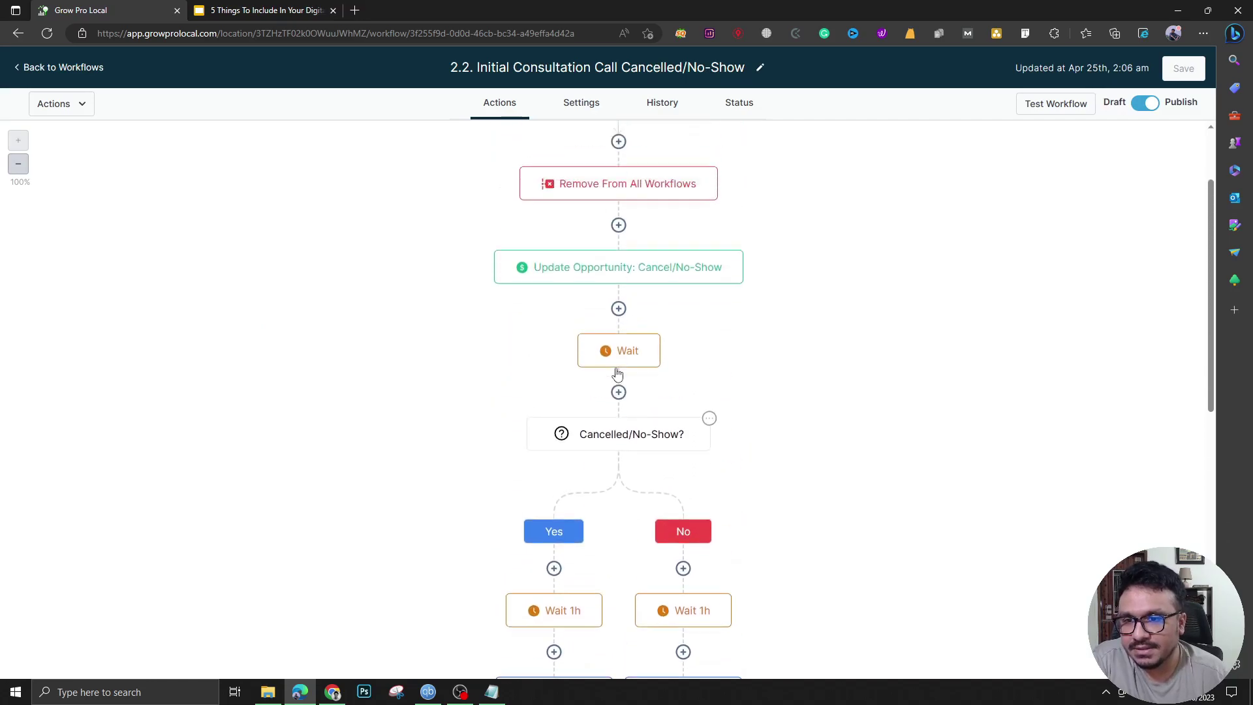
Inspect the settings of the Cancelled/No-Show? condition node.
{"action": "left_click", "coordinate": [593, 465]}
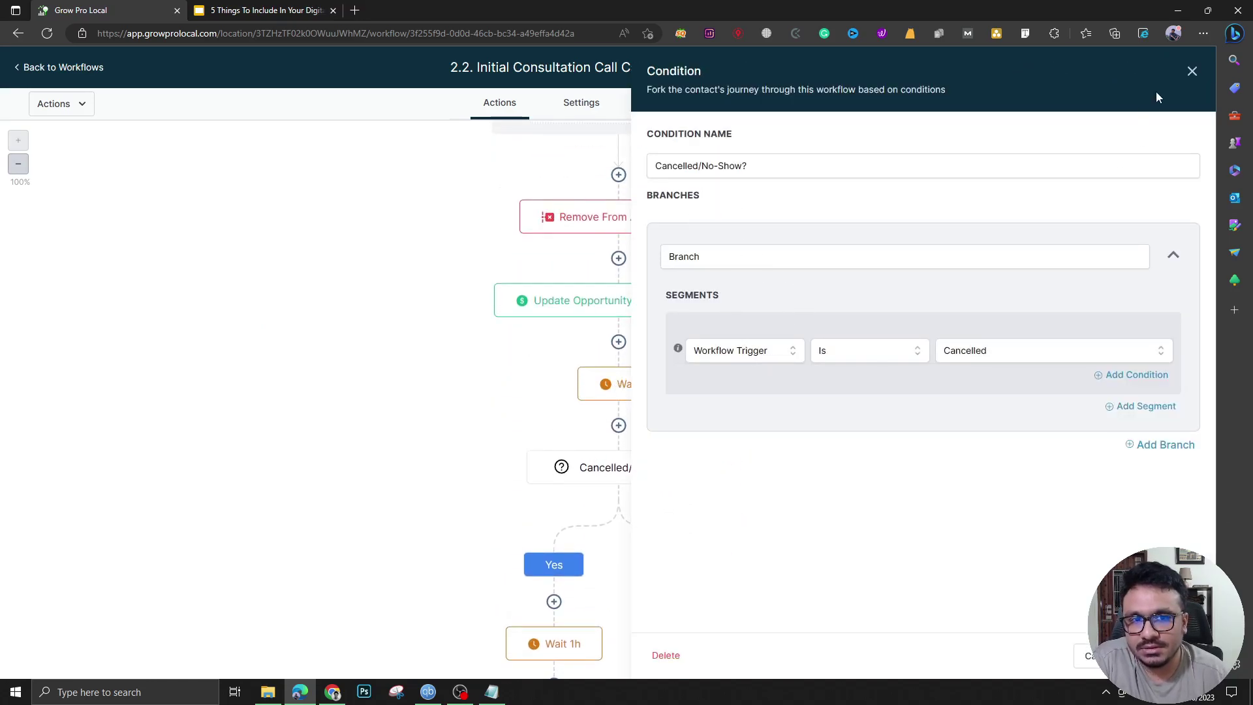
{"action": "left_click", "coordinate": [1191, 71]}
{"action": "scroll", "coordinate": [607, 444], "scroll_direction": "down", "scroll_amount": 3}
{"action": "scroll", "coordinate": [620, 438], "scroll_direction": "up", "scroll_amount": 2}
Compare the Yes and No branches' matching waits, emails and SMS through Email Day 5, then return to the slides.
{"action": "scroll", "coordinate": [620, 439], "scroll_direction": "up", "scroll_amount": 2}
{"action": "scroll", "coordinate": [621, 427], "scroll_direction": "down", "scroll_amount": 4}
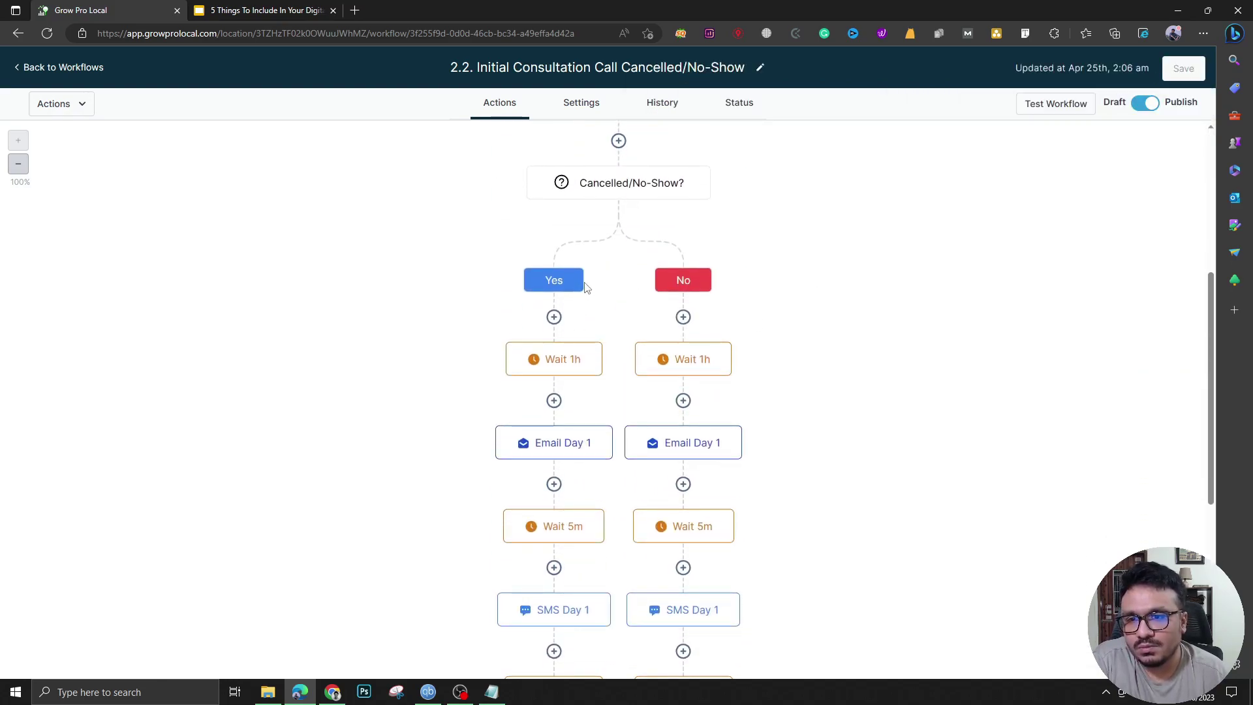
{"action": "scroll", "coordinate": [585, 287], "scroll_direction": "down", "scroll_amount": 9}
{"action": "scroll", "coordinate": [555, 468], "scroll_direction": "down", "scroll_amount": 1}
{"action": "scroll", "coordinate": [553, 473], "scroll_direction": "up", "scroll_amount": 10}
{"action": "scroll", "coordinate": [553, 479], "scroll_direction": "down", "scroll_amount": 10}
{"action": "scroll", "coordinate": [701, 374], "scroll_direction": "up", "scroll_amount": 11}
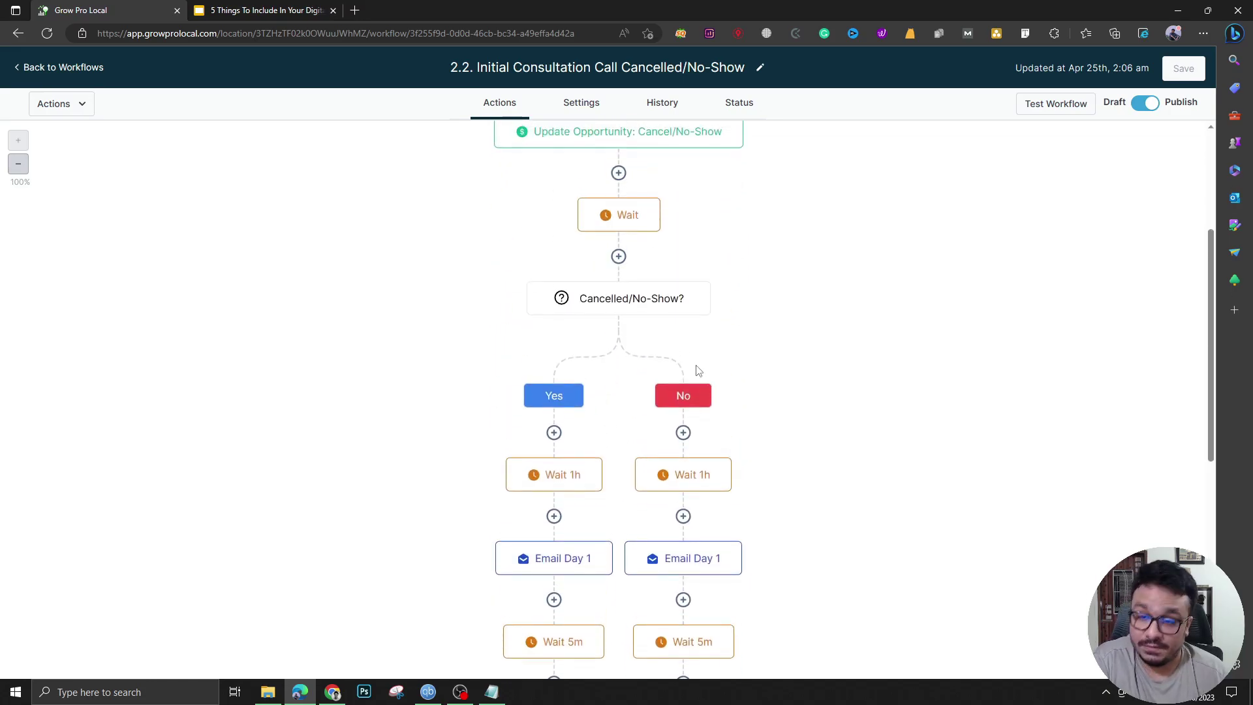
{"action": "scroll", "coordinate": [689, 382], "scroll_direction": "down", "scroll_amount": 4}
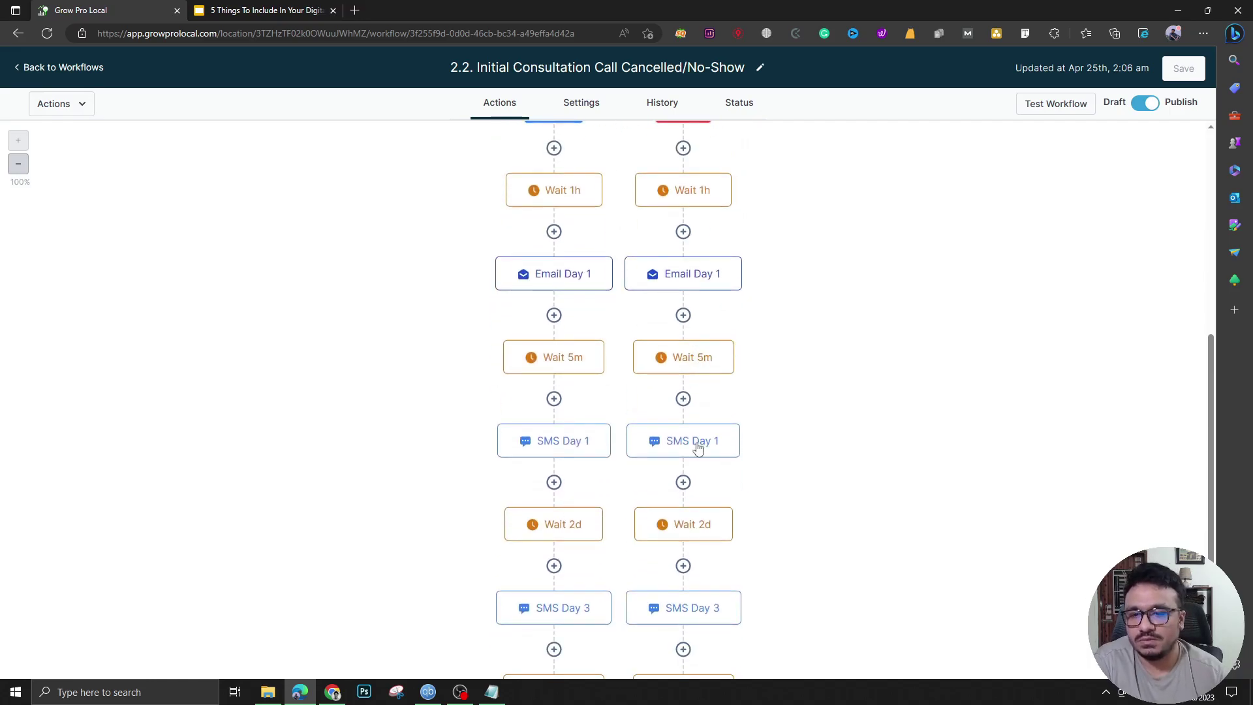
{"action": "scroll", "coordinate": [703, 431], "scroll_direction": "down", "scroll_amount": 5}
{"action": "scroll", "coordinate": [777, 366], "scroll_direction": "up", "scroll_amount": 13}
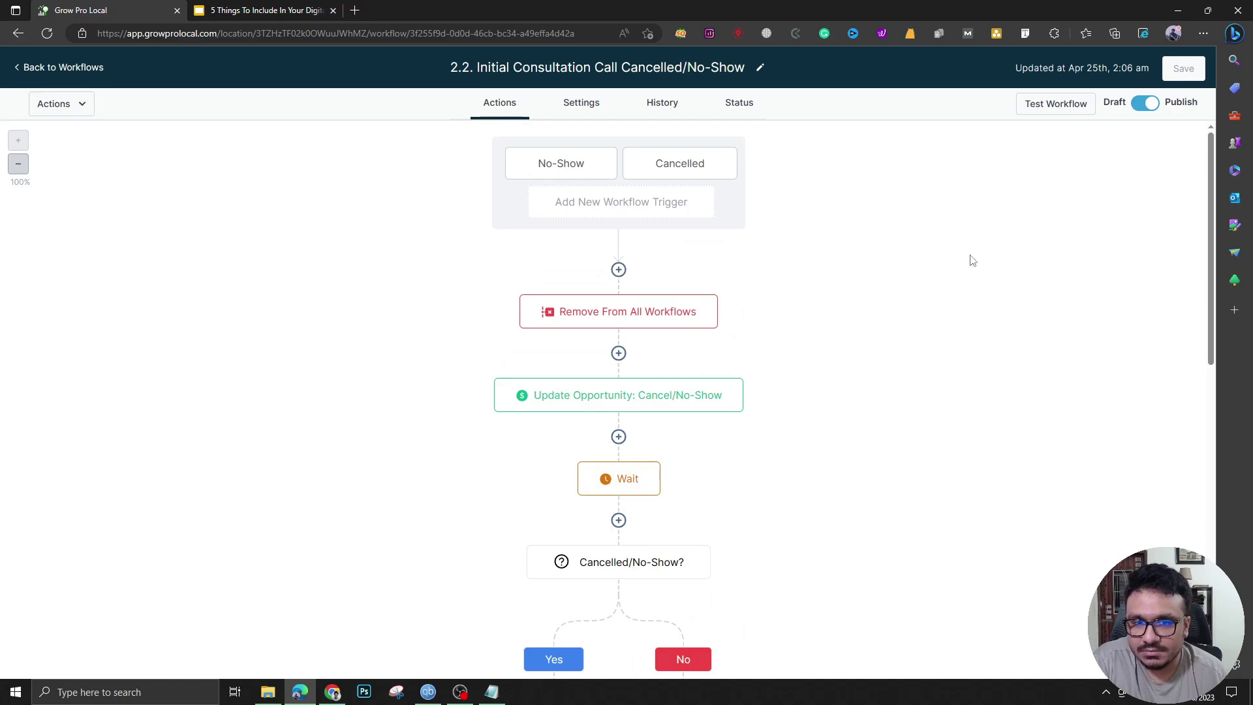
{"action": "scroll", "coordinate": [972, 261], "scroll_direction": "down", "scroll_amount": 4}
{"action": "scroll", "coordinate": [848, 306], "scroll_direction": "up", "scroll_amount": 1}
{"action": "scroll", "coordinate": [717, 307], "scroll_direction": "up", "scroll_amount": 3}
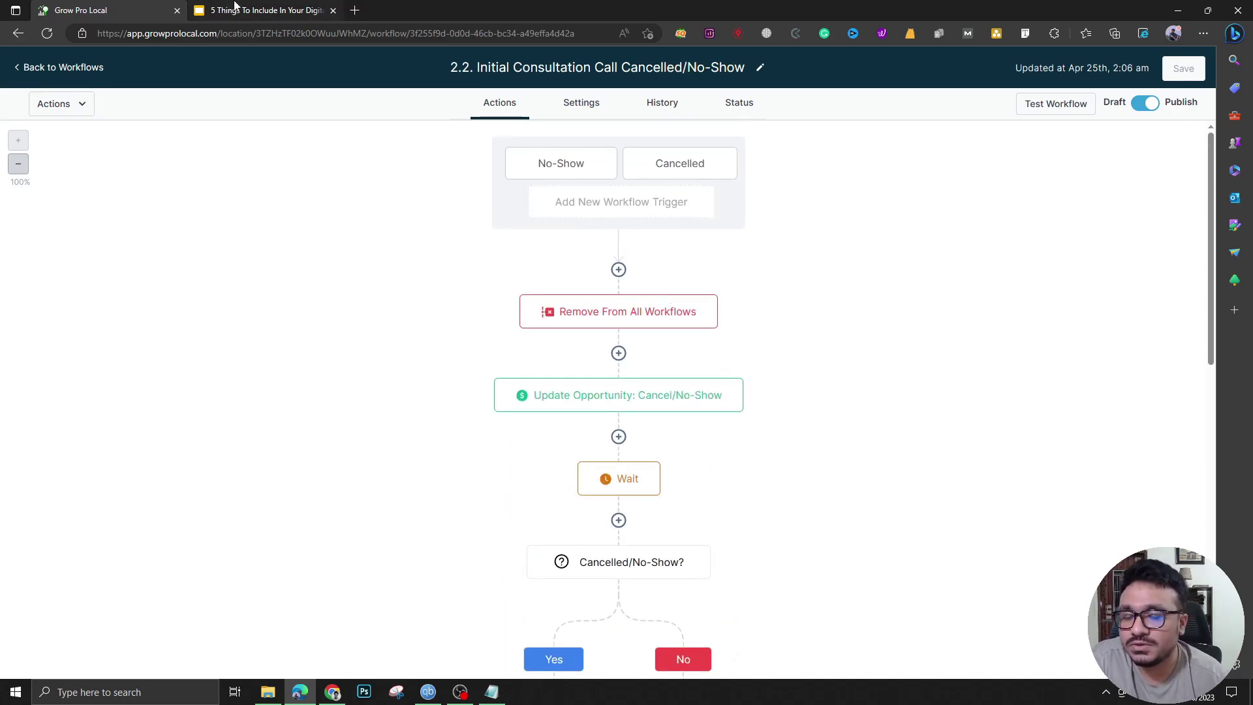
{"action": "left_click", "coordinate": [215, 10]}
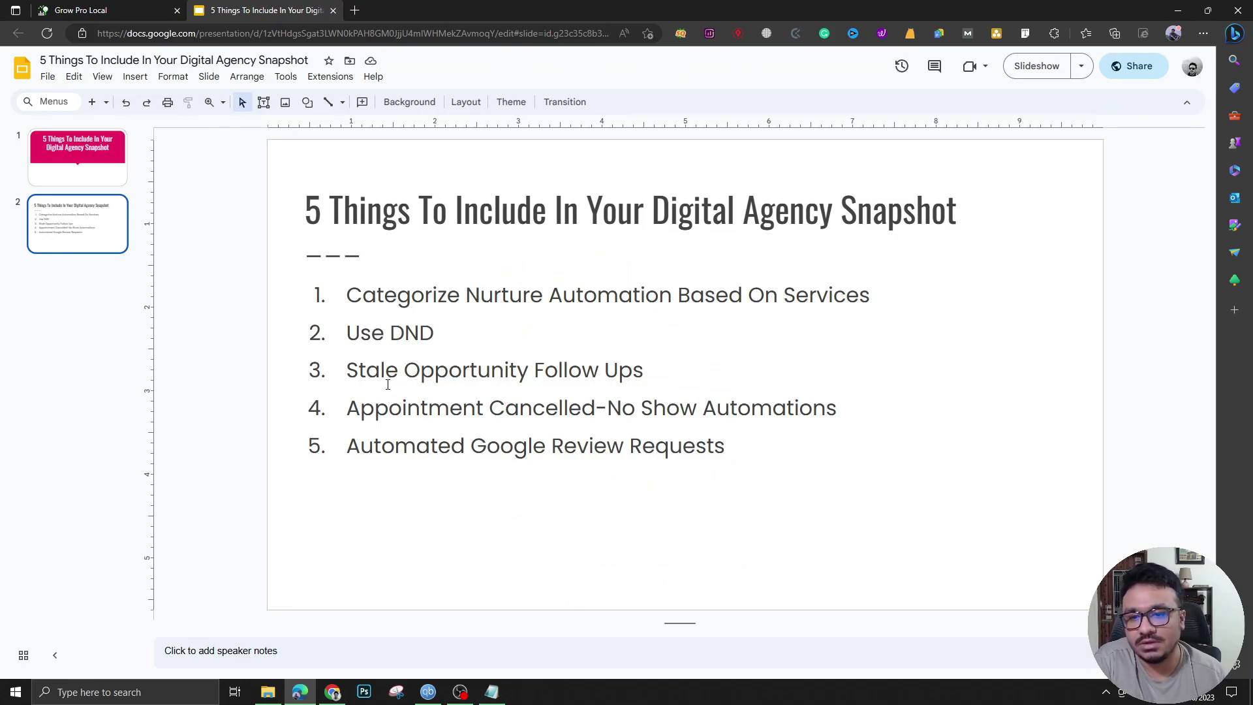